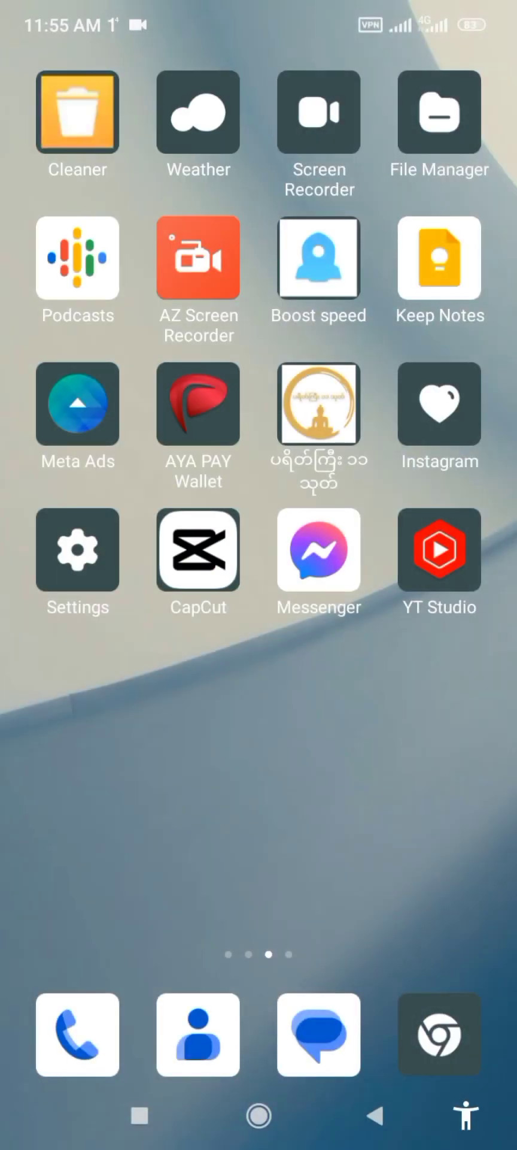
Step: Swipe back and forth across the home screen pages, ending on the first page
drag(135, 764, 404, 763)
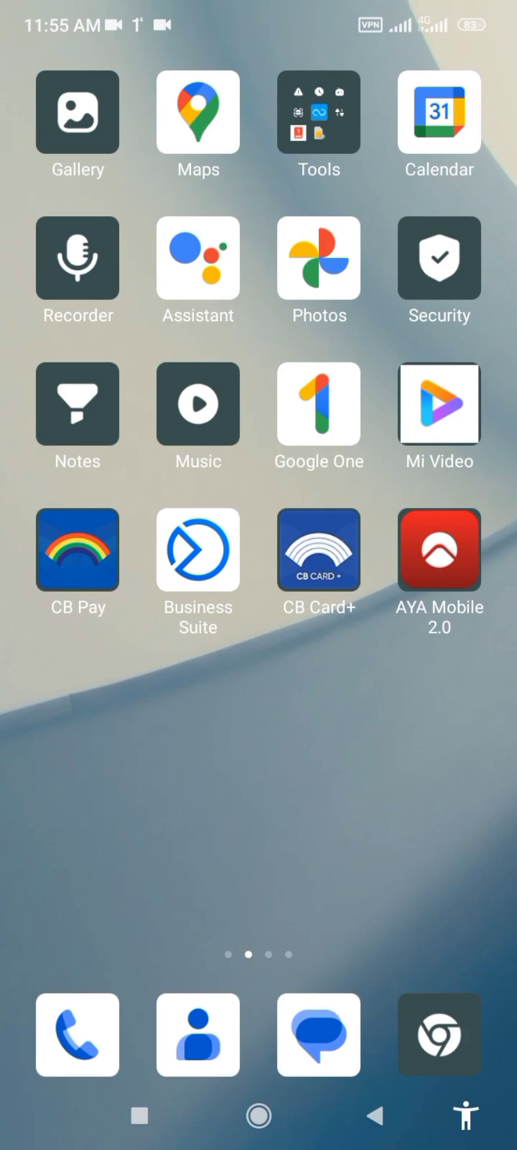
drag(134, 764, 404, 763)
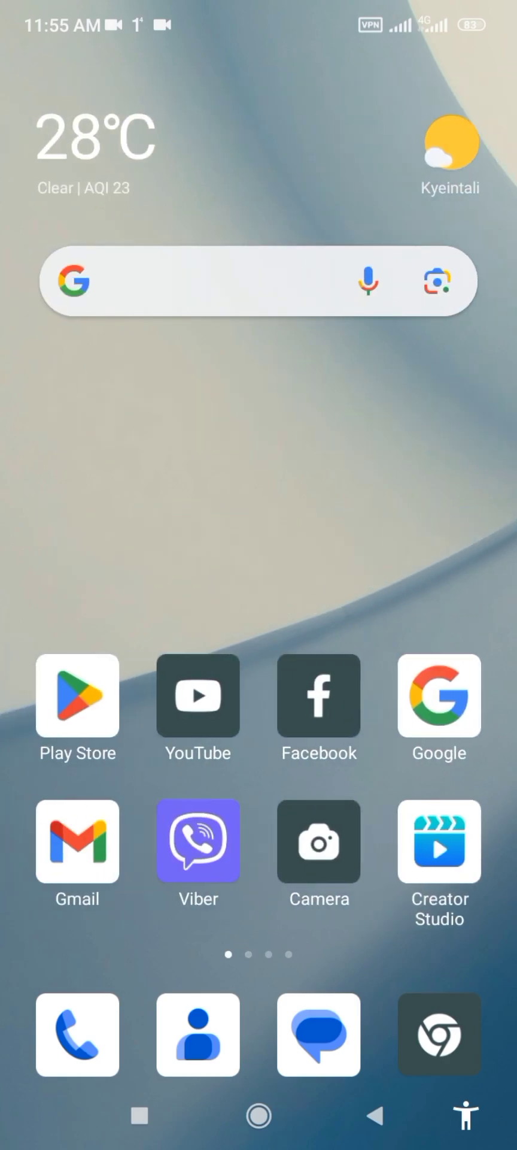
drag(135, 764, 405, 764)
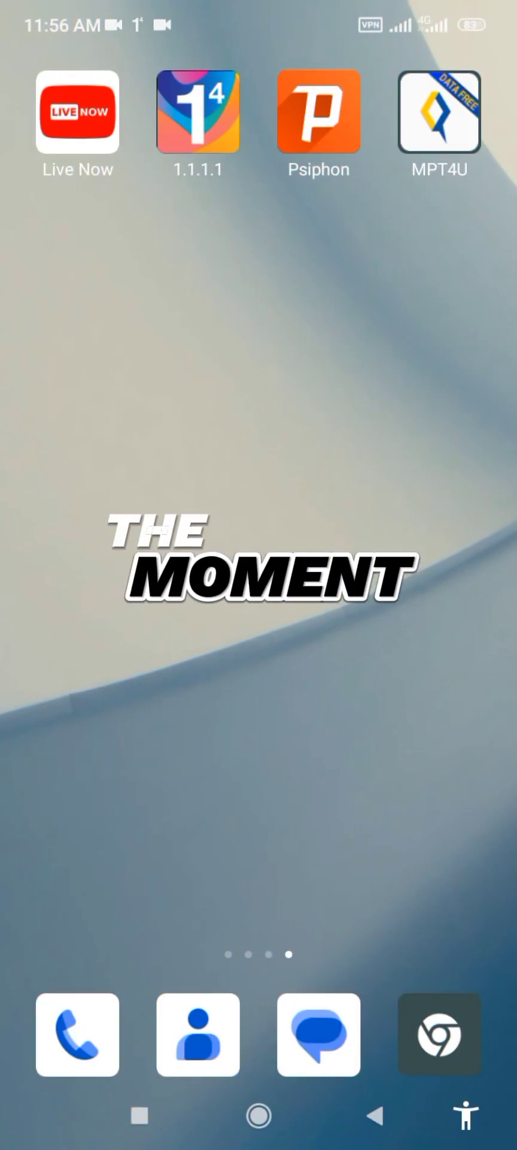
drag(134, 539, 404, 539)
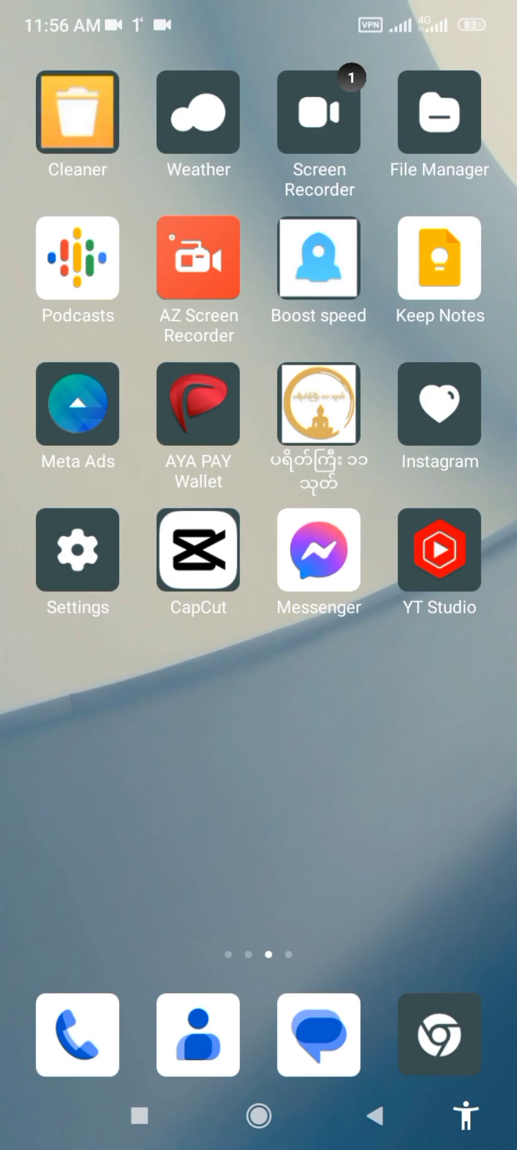
drag(405, 719, 108, 718)
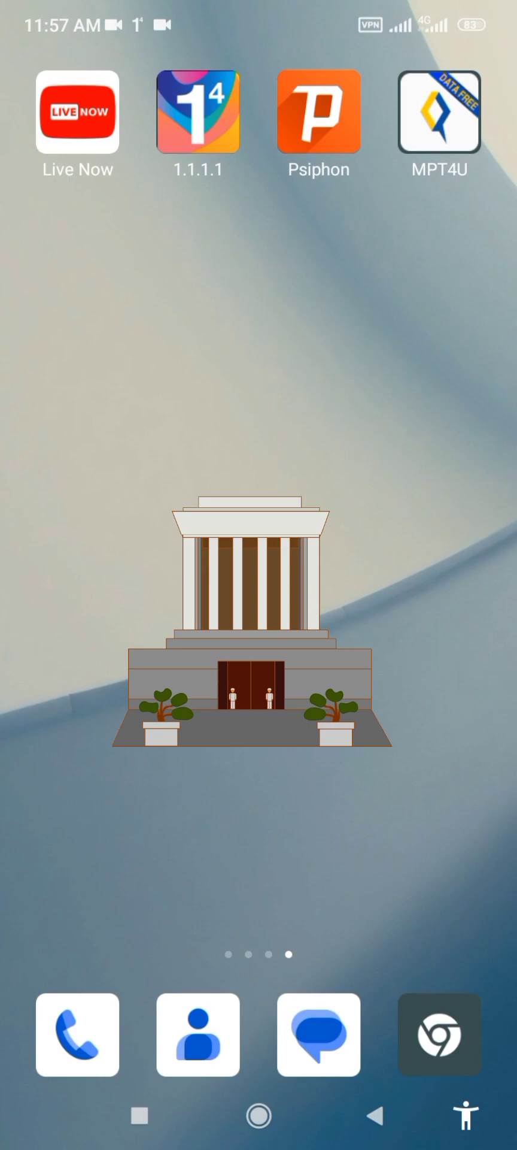
drag(135, 719, 404, 719)
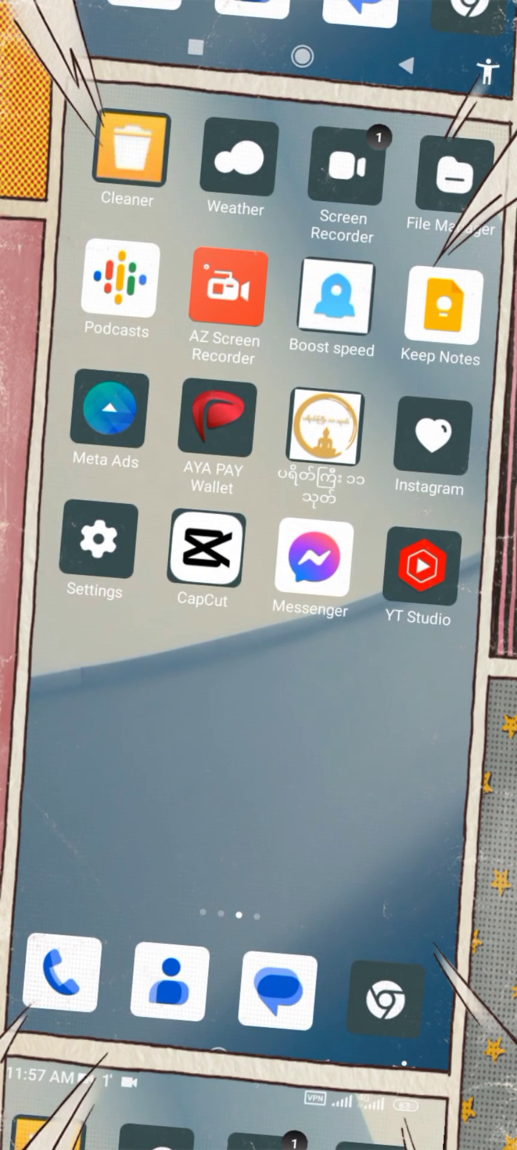
drag(135, 718, 404, 719)
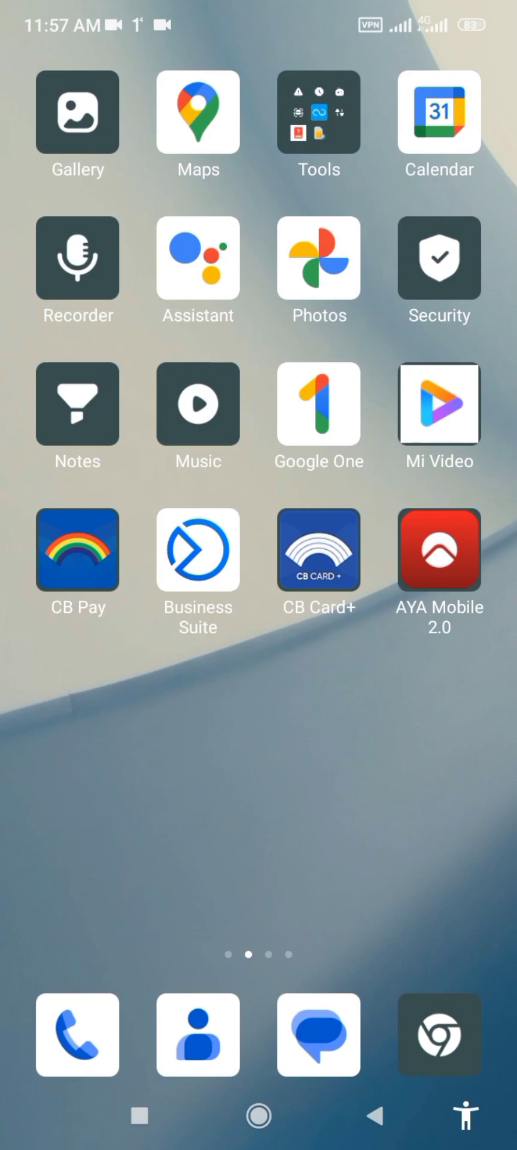
drag(135, 764, 405, 764)
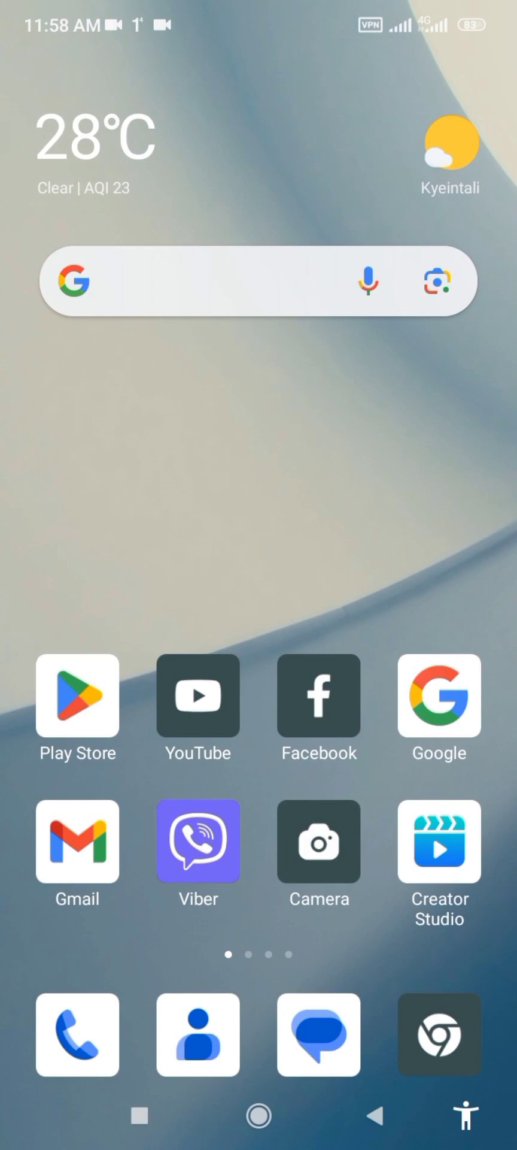
Step: Swipe forward to the last app page, then back to the first home page
drag(405, 763, 134, 764)
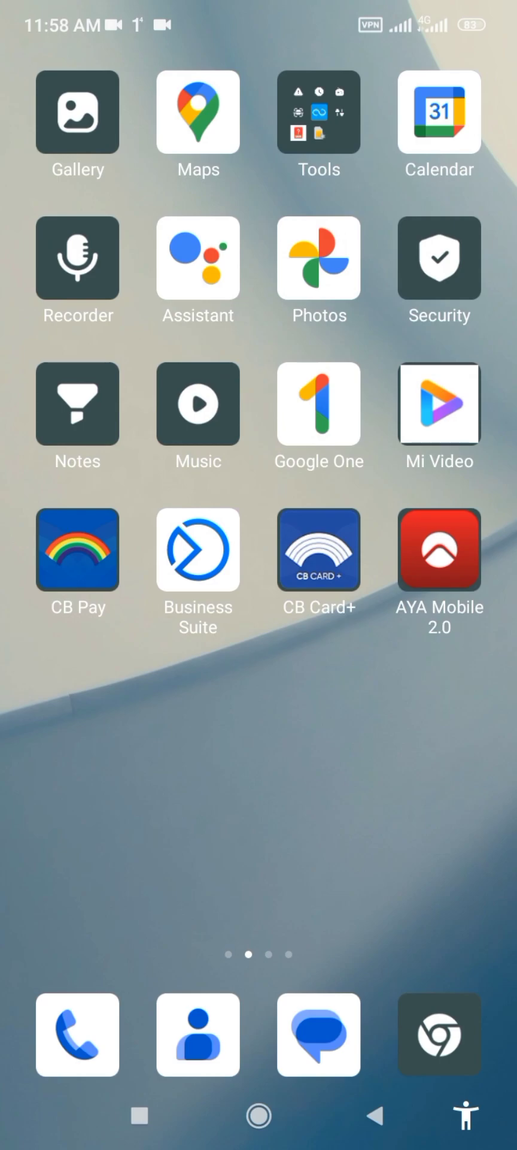
drag(404, 764, 135, 763)
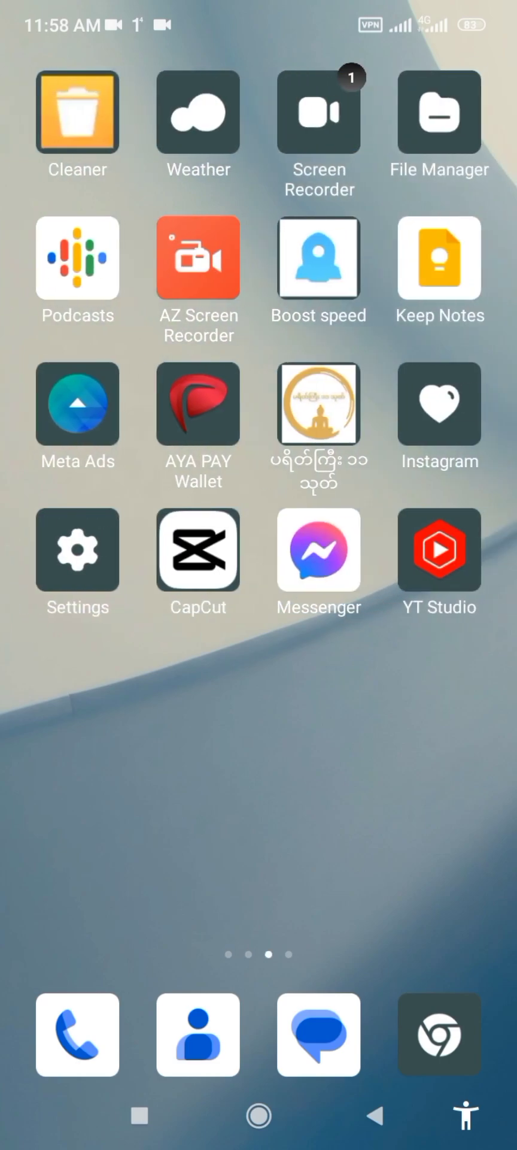
mouse_move(404, 763)
mouse_down()
mouse_move(135, 763)
mouse_move(404, 763)
mouse_up()
drag(135, 763, 404, 764)
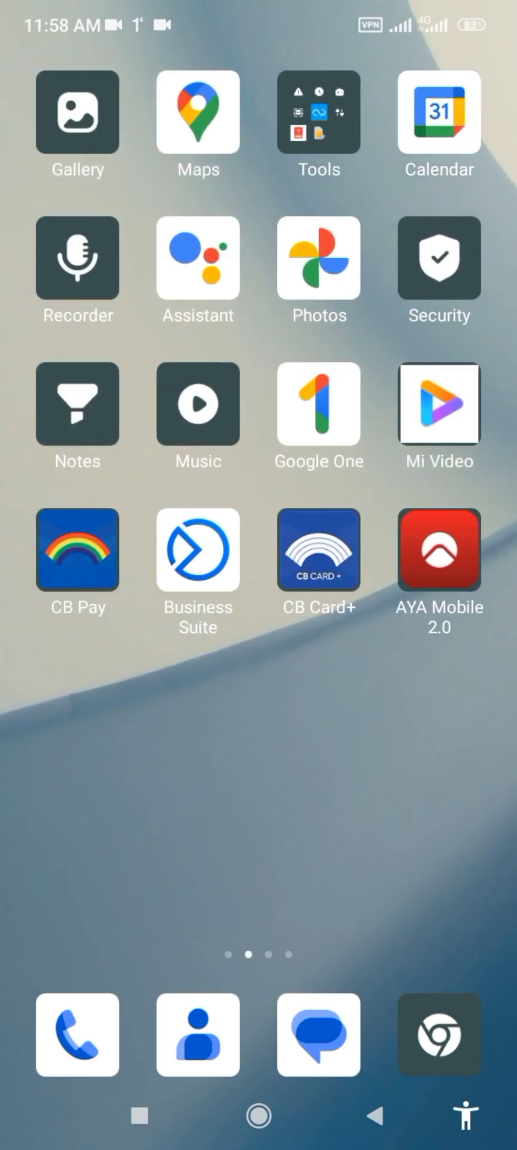
drag(135, 764, 404, 764)
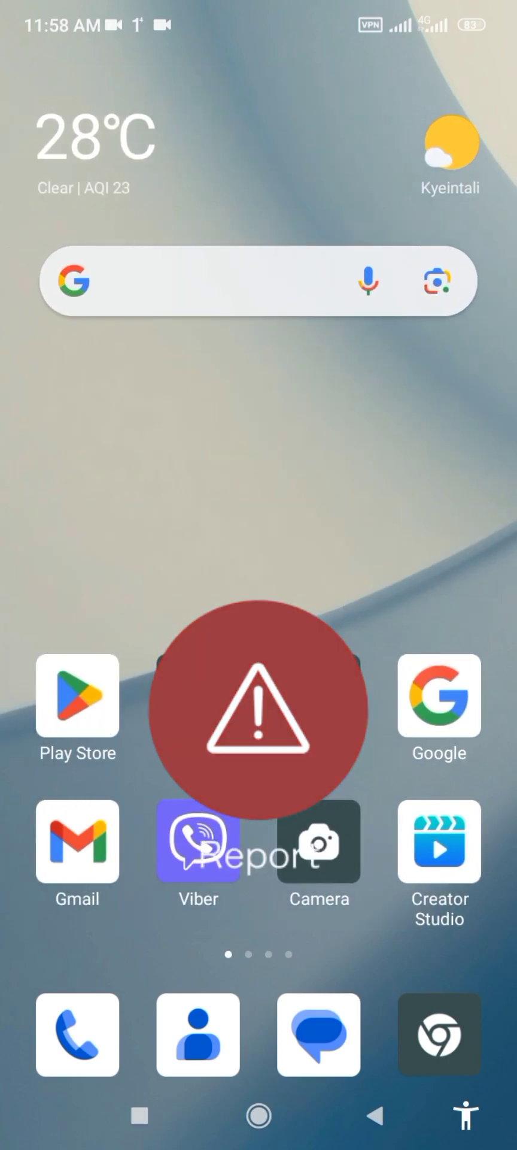
Step: Swipe to the last app page again and return to the page with Facebook
drag(404, 763, 134, 763)
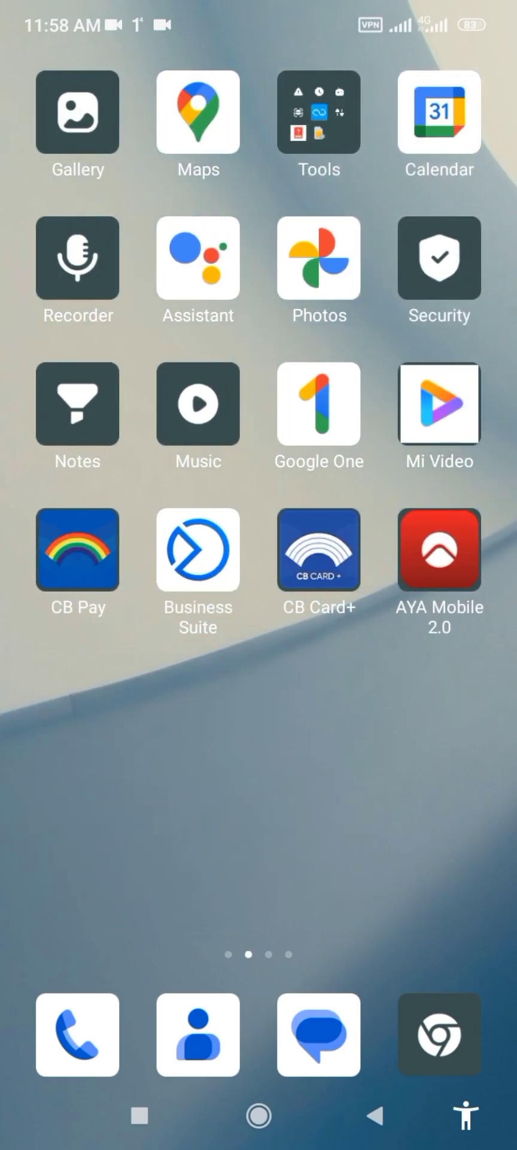
drag(404, 764, 135, 763)
drag(404, 764, 135, 764)
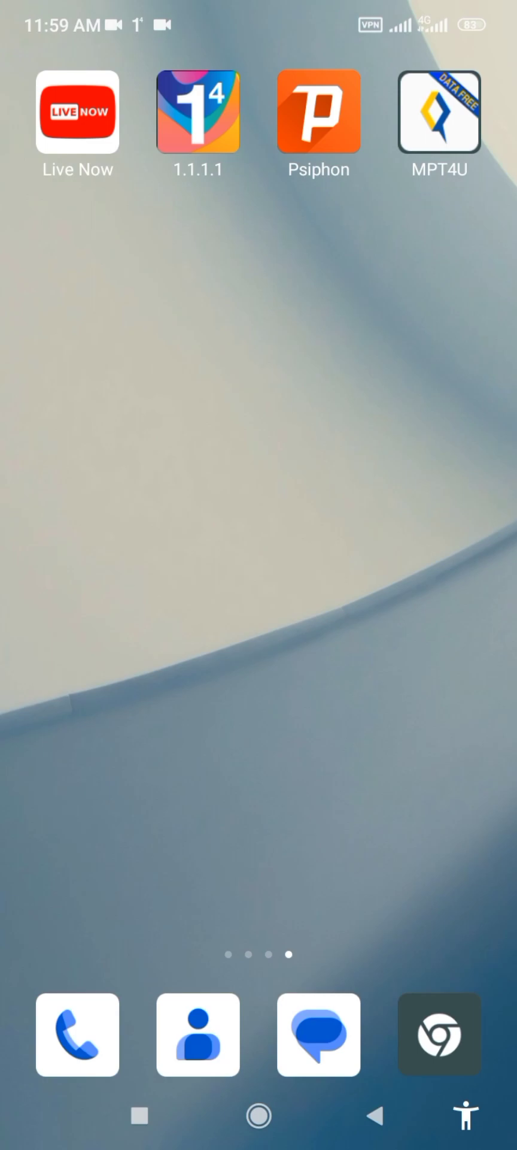
drag(135, 539, 404, 540)
drag(135, 539, 405, 539)
drag(135, 539, 405, 540)
drag(135, 539, 404, 539)
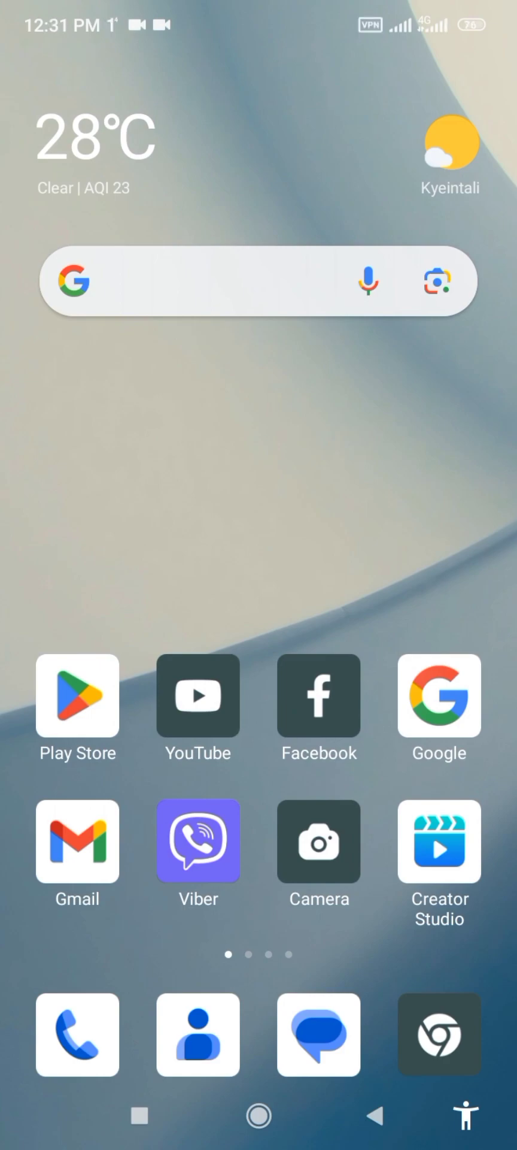
Step: Launch Facebook, open its account menu and expand Settings & privacy
click(319, 699)
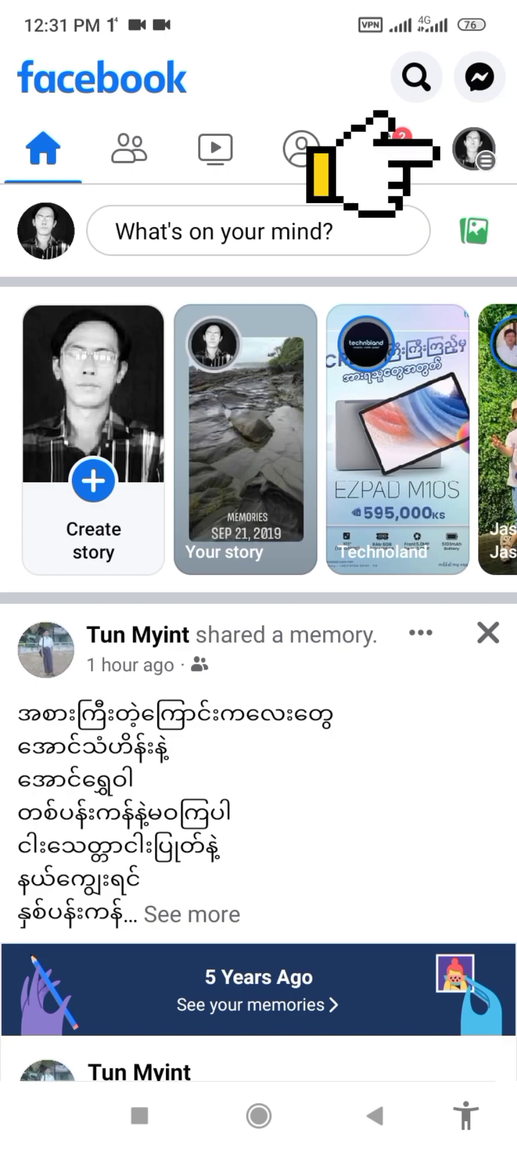
click(475, 148)
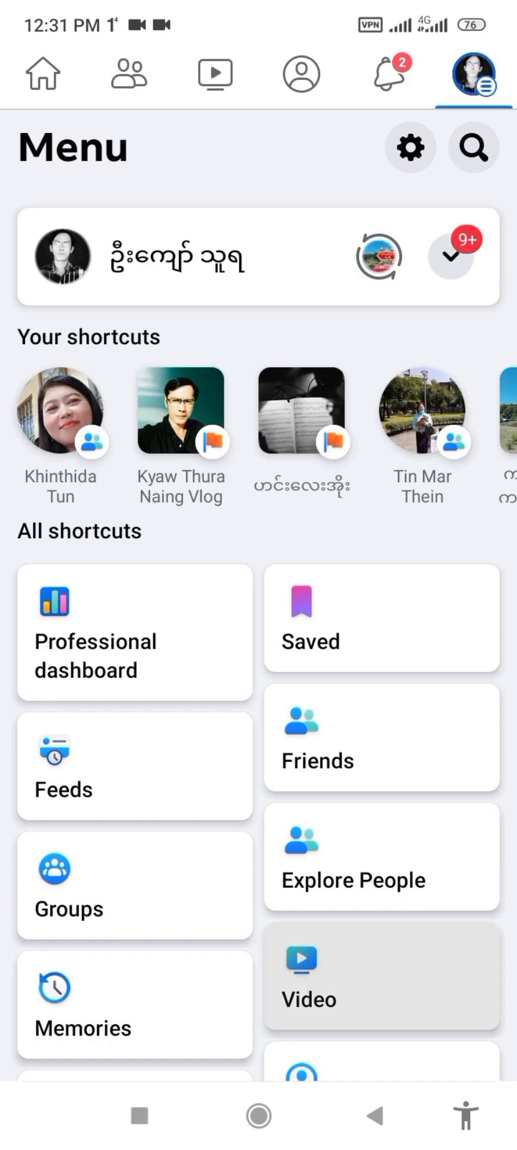
drag(382, 976, 382, 431)
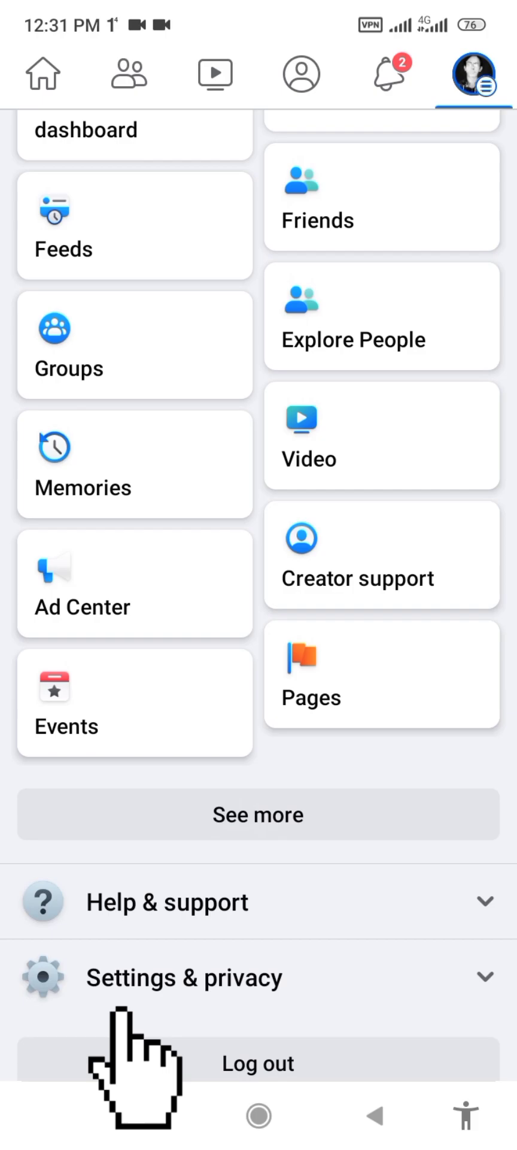
click(185, 978)
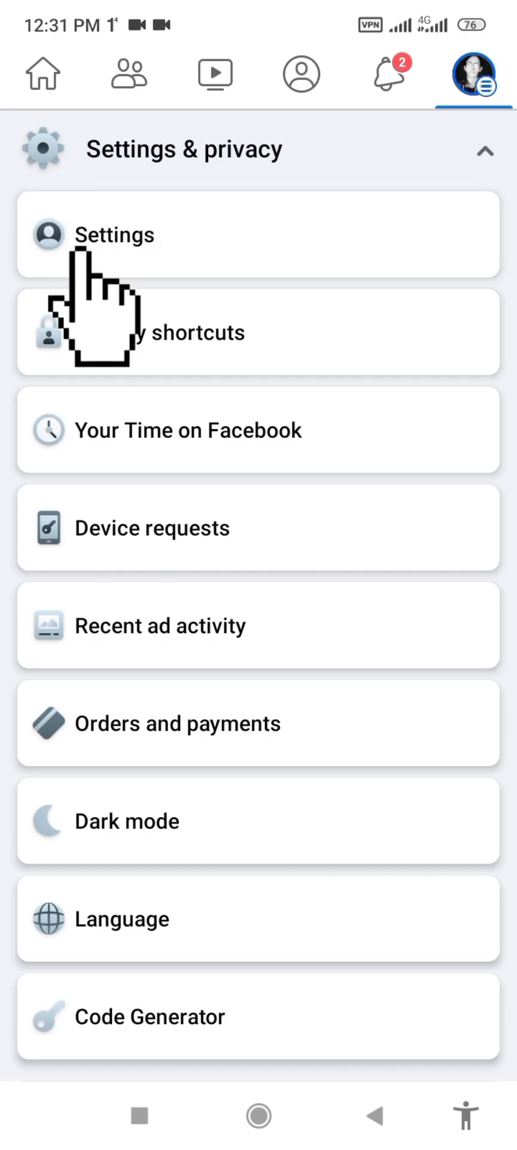
Step: Open Settings under Facebook's Settings & privacy section
click(259, 234)
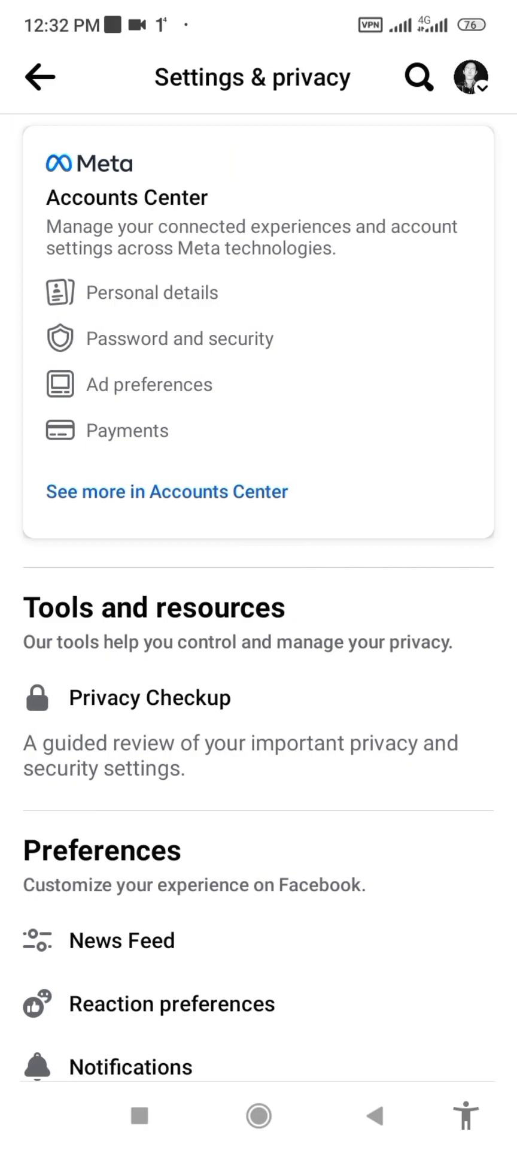
scroll(259, 629, down, 5)
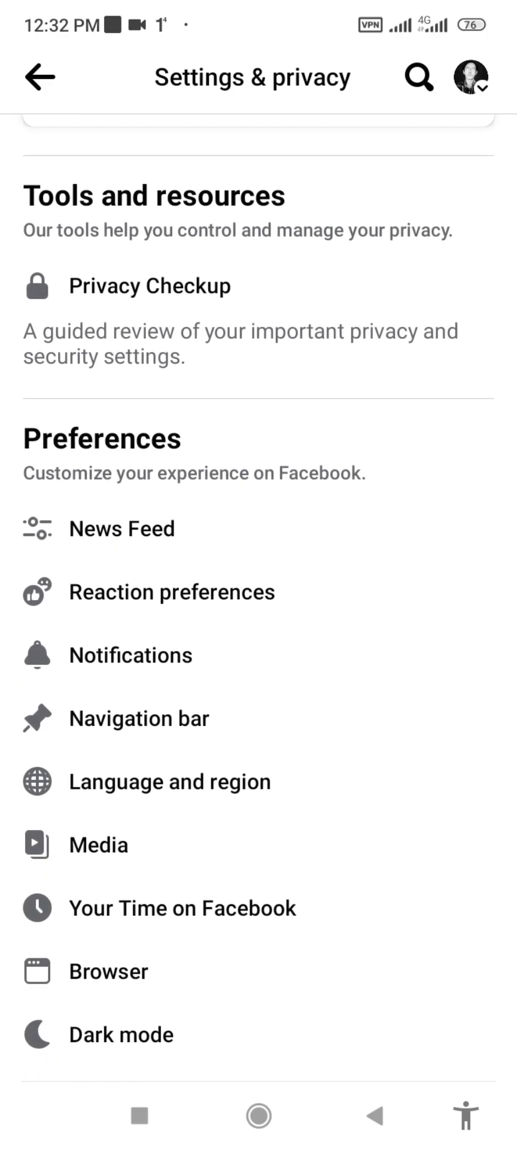
scroll(260, 629, down, 6)
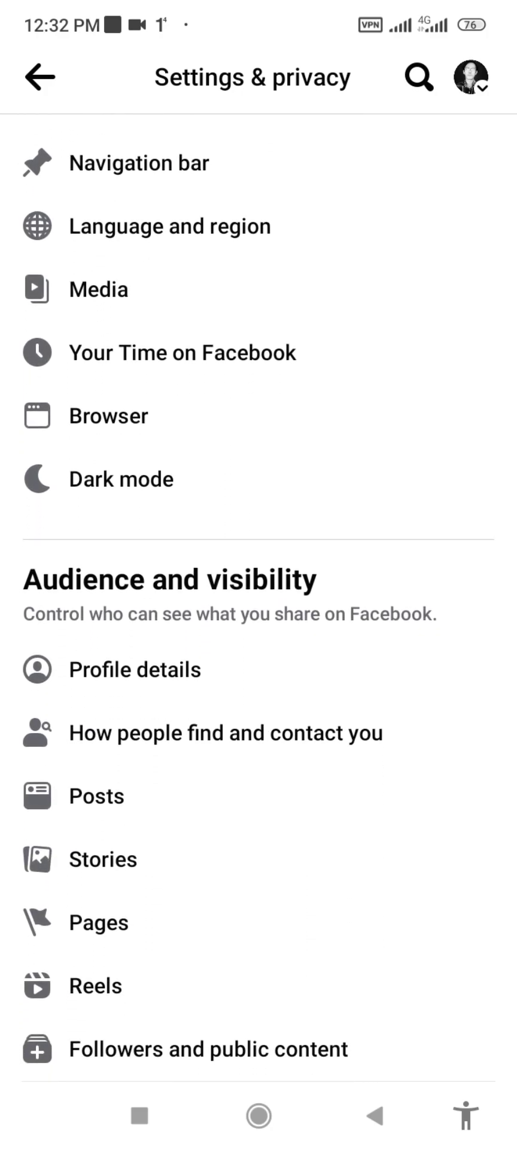
scroll(260, 628, down, 5)
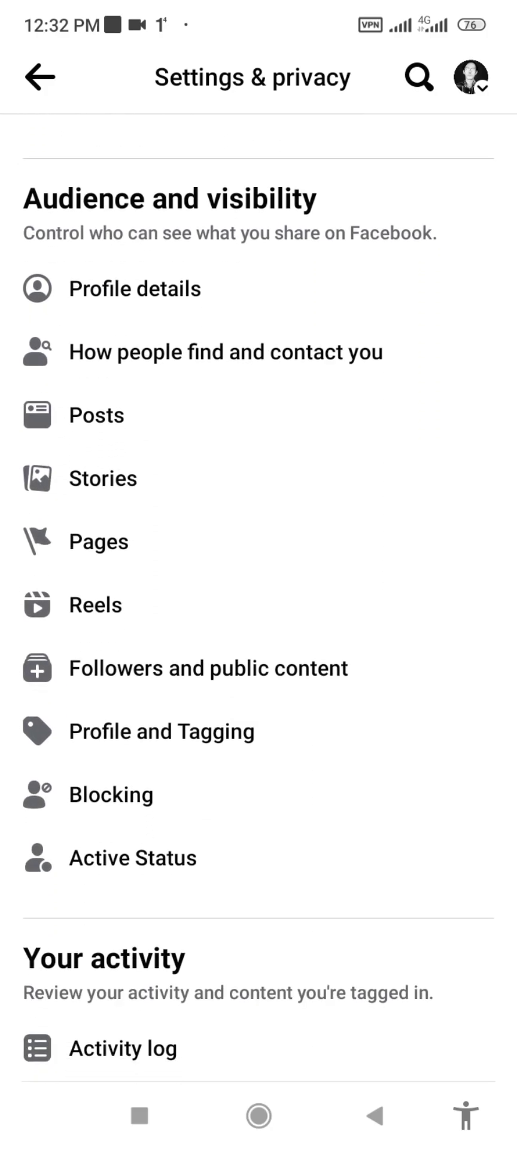
scroll(259, 629, down, 5)
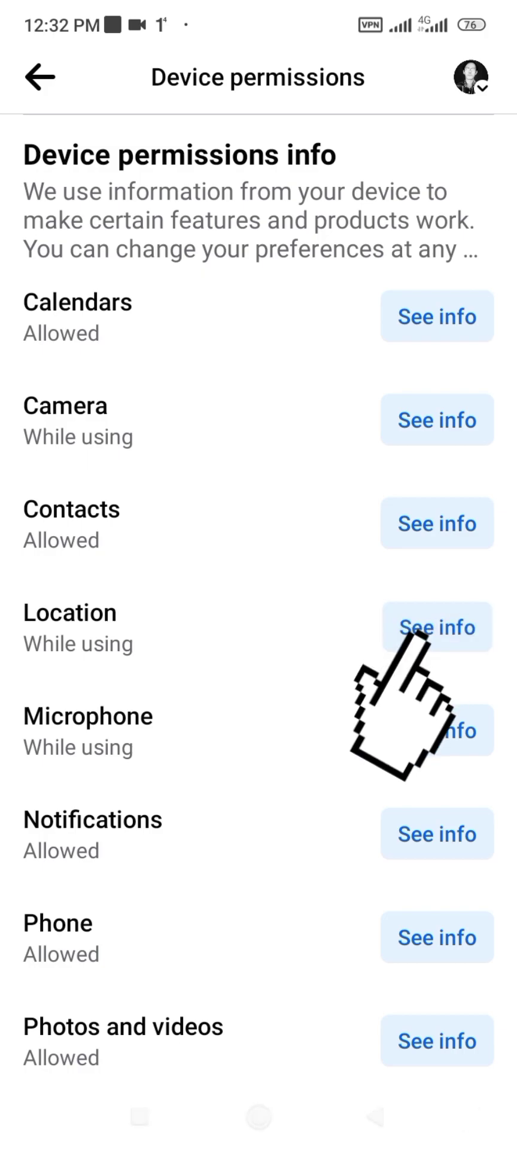
click(437, 627)
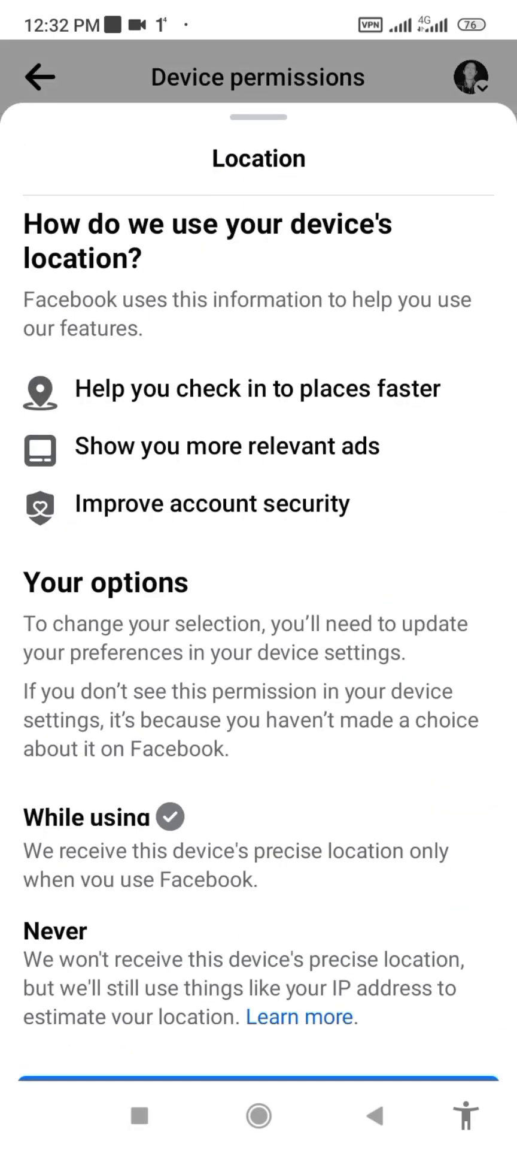
scroll(259, 628, down, 1)
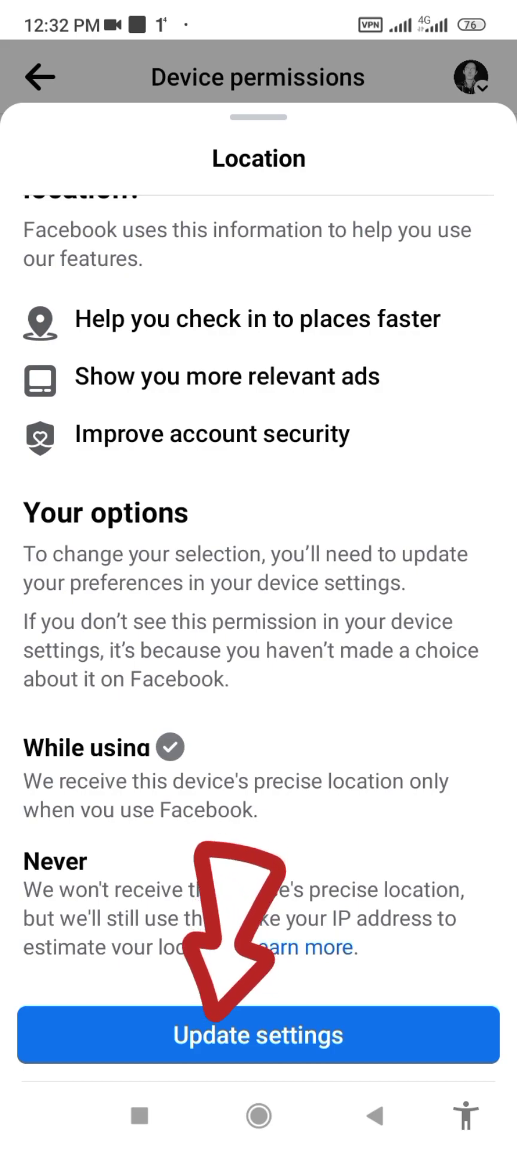
click(258, 1034)
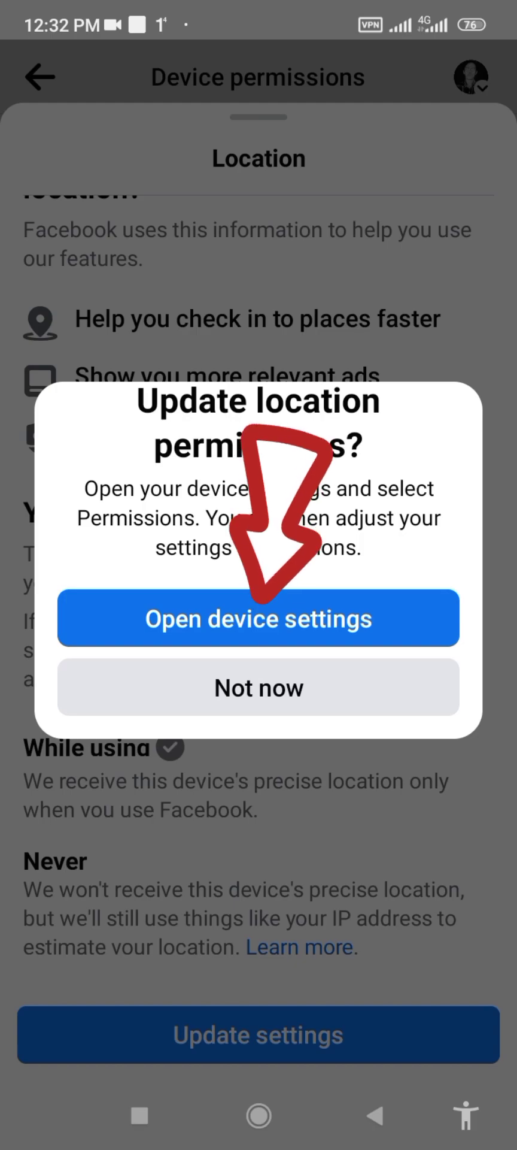
click(258, 618)
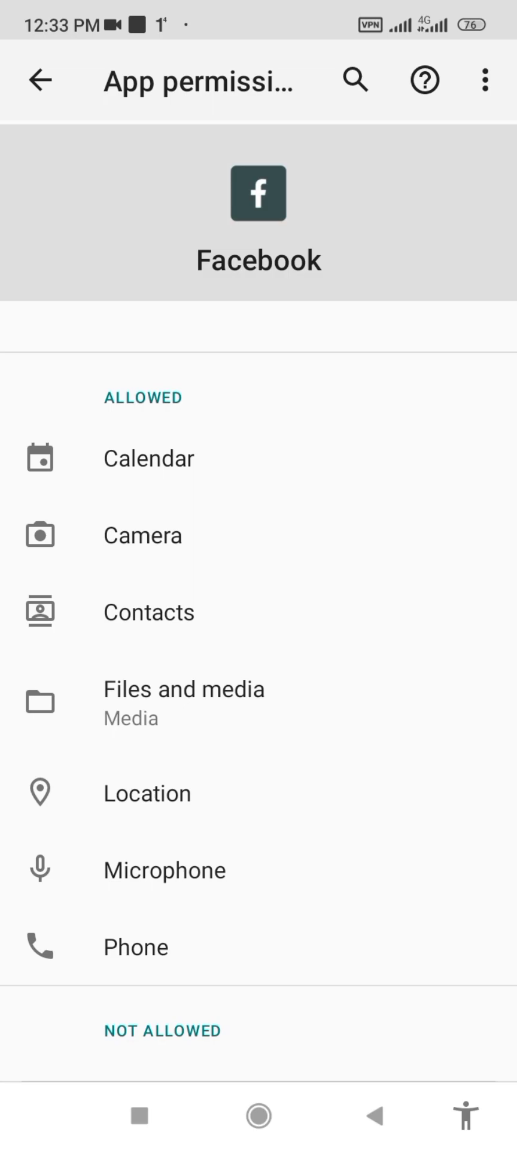
Step: Set Facebook's Location permission to Don't allow, then go back twice to Facebook
click(147, 793)
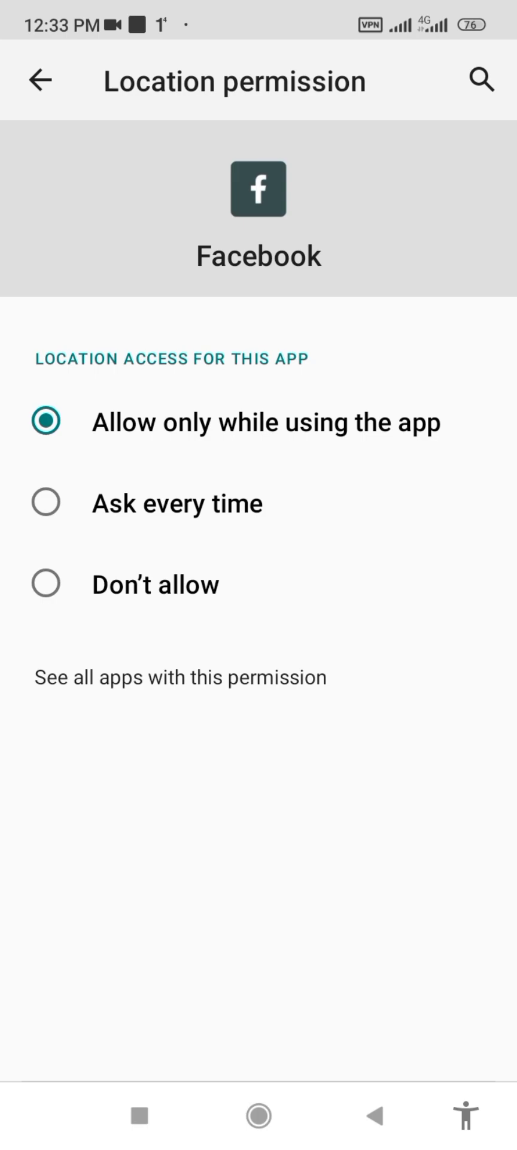
click(46, 583)
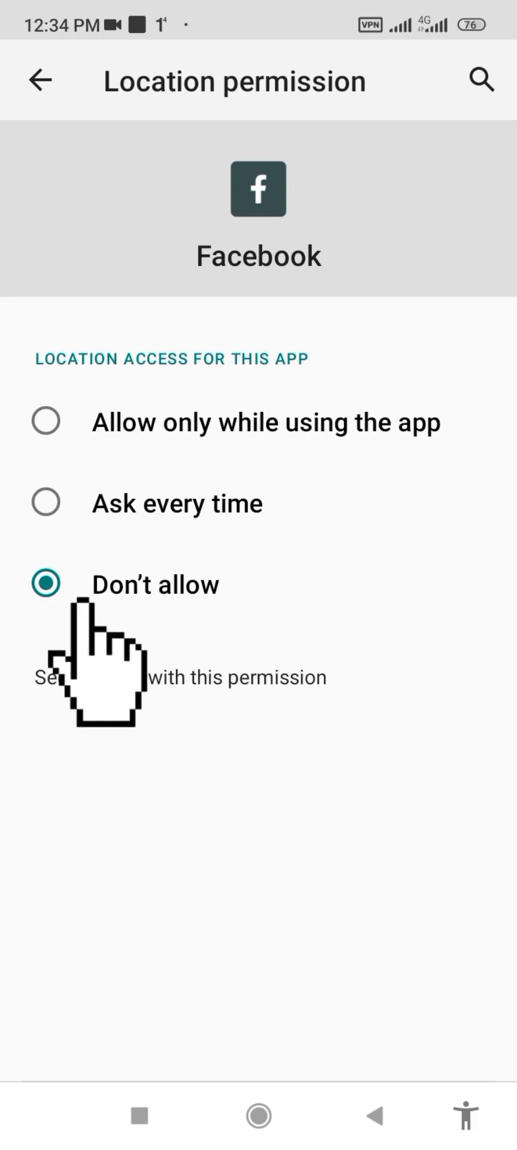
click(41, 80)
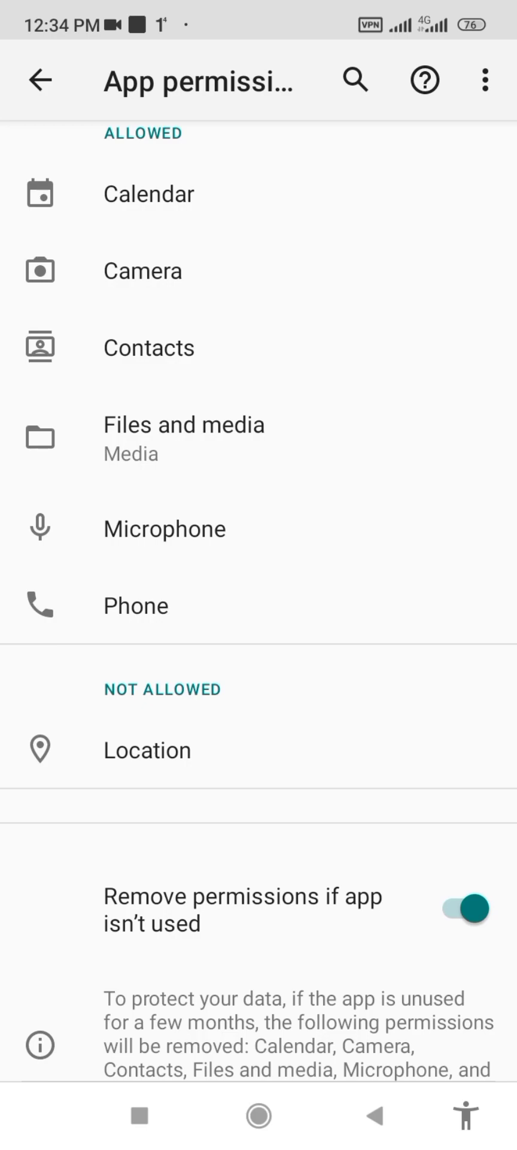
click(40, 80)
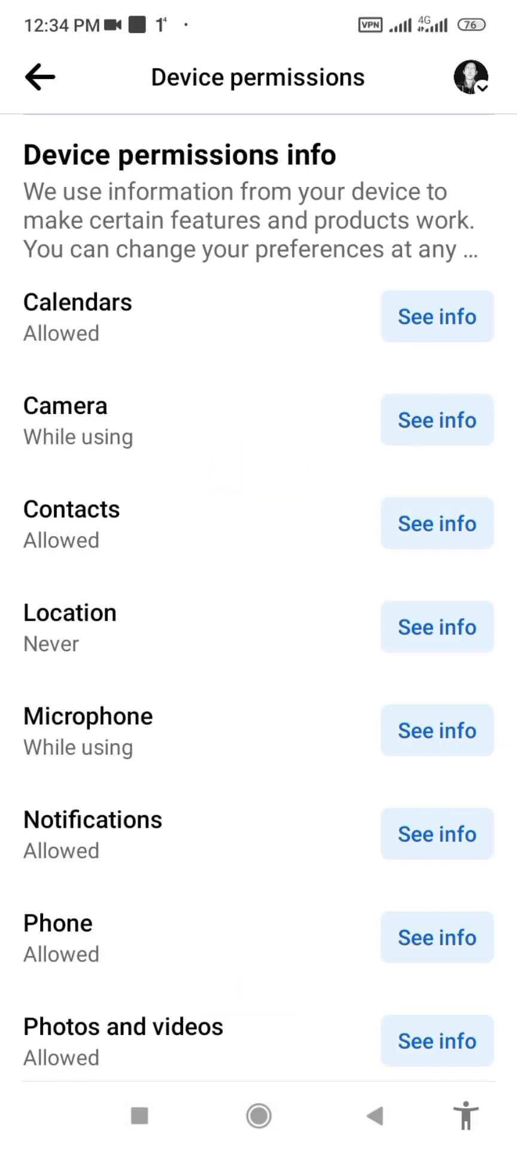
Step: Go back to Facebook's news feed, then leave for the Android home screen
click(40, 77)
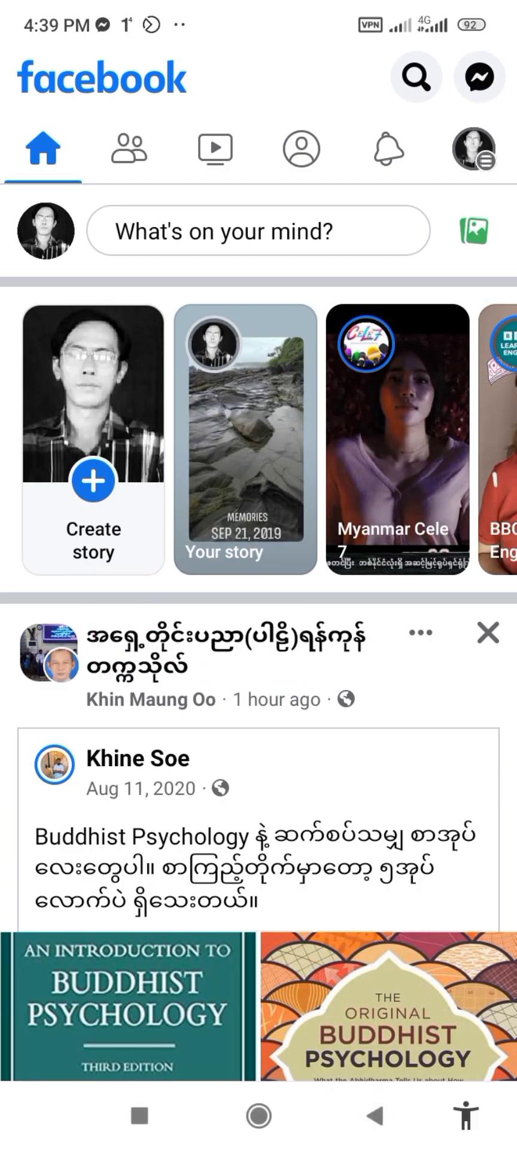
key(Home)
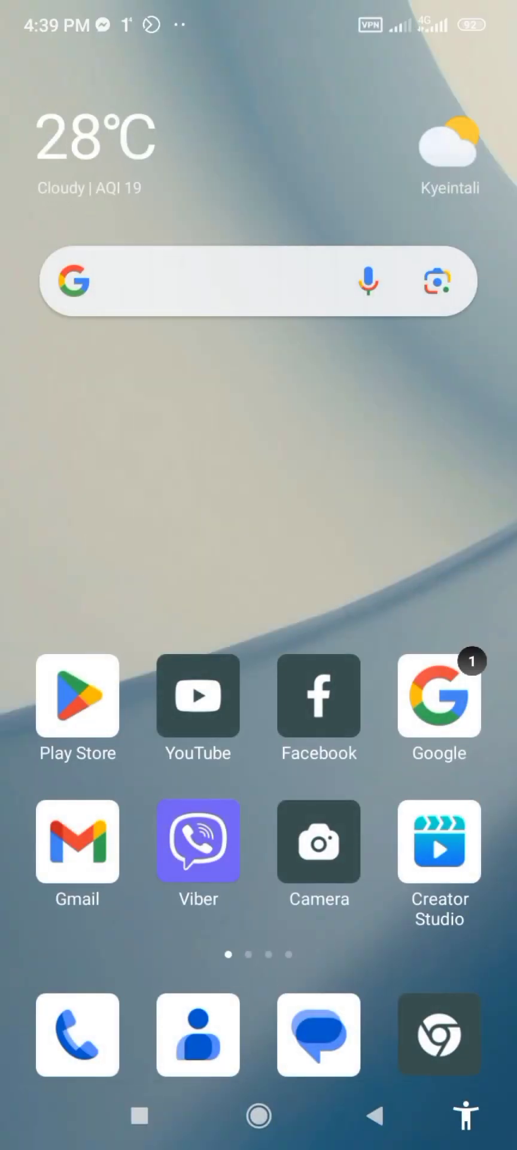